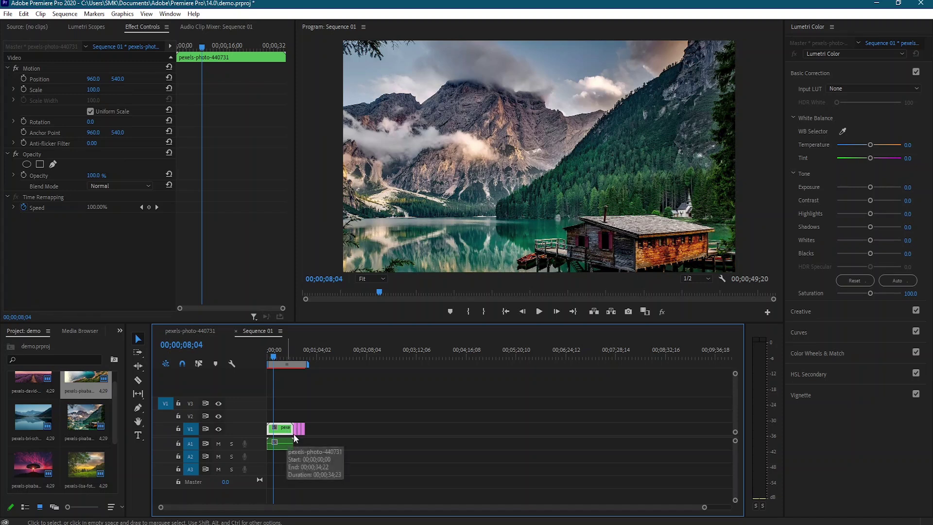
Step: Examine the clips in Sequence 01 at several timeline zoom levels, both individually and as a whole
mouse_move(430, 507)
left_mouse_down()
mouse_move(443, 506)
mouse_move(415, 508)
left_mouse_up()
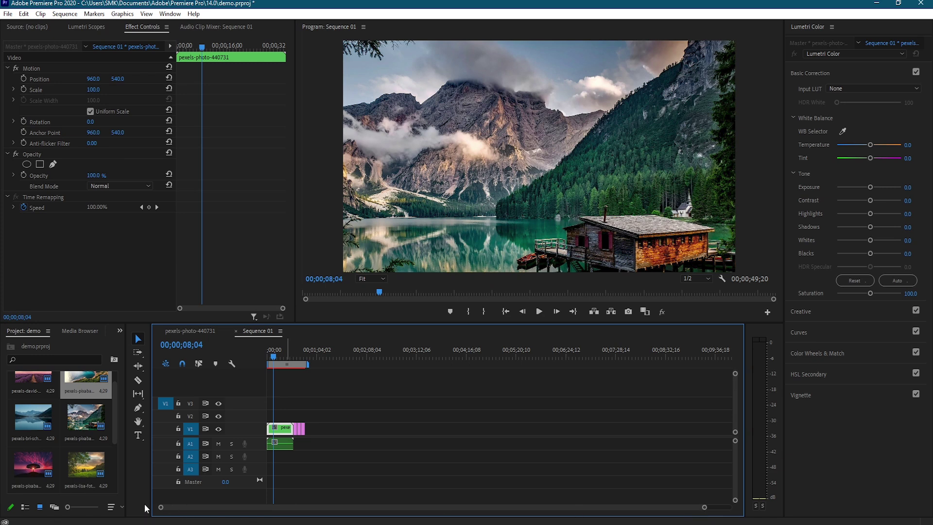
left_click_drag(702, 507, 606, 504)
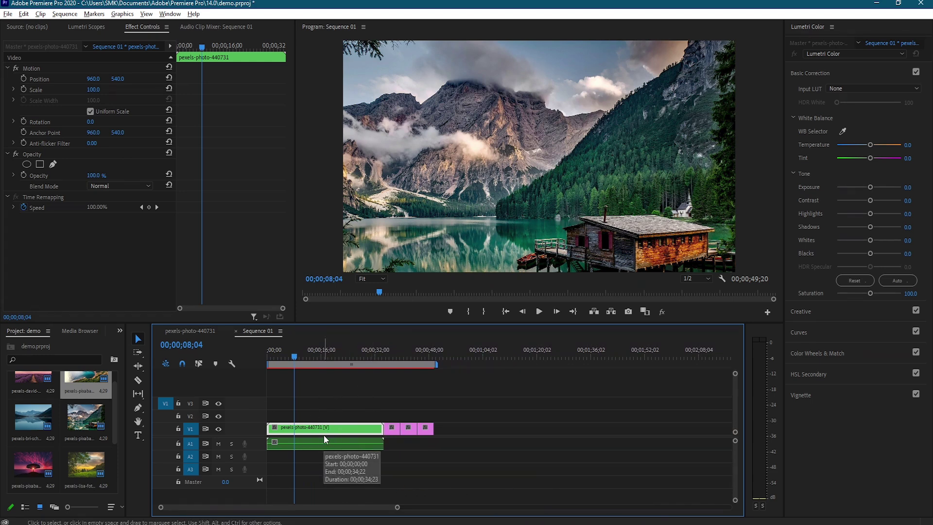
scroll(324, 435, "up", 5)
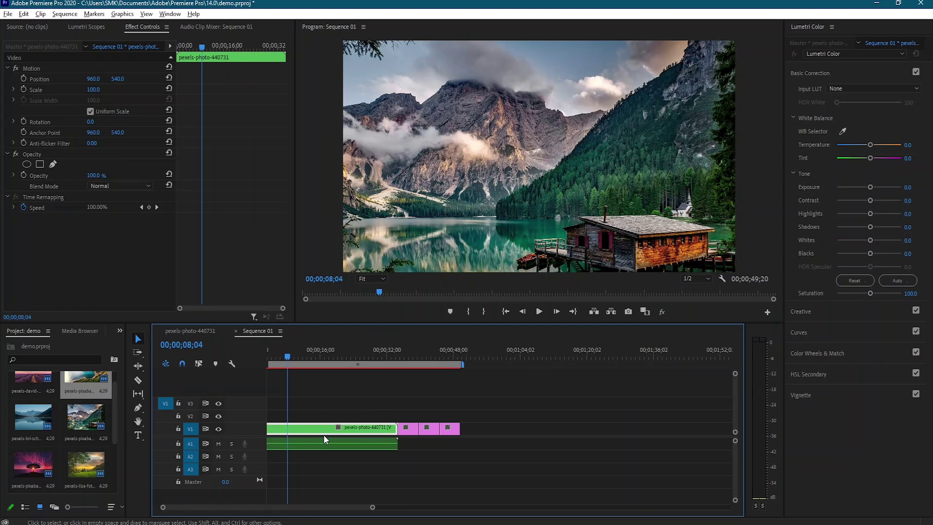
scroll(324, 435, "up", 2)
scroll(323, 436, "down", 4)
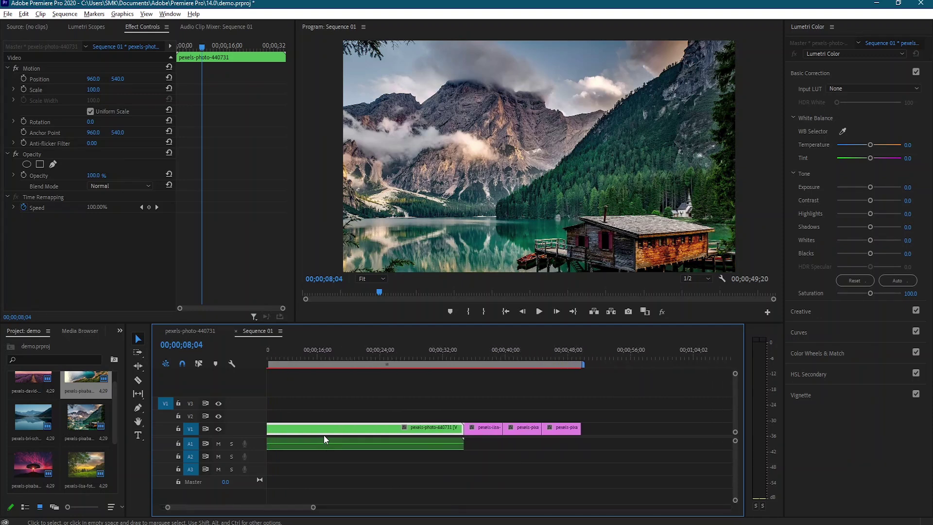
scroll(324, 437, "down", 3)
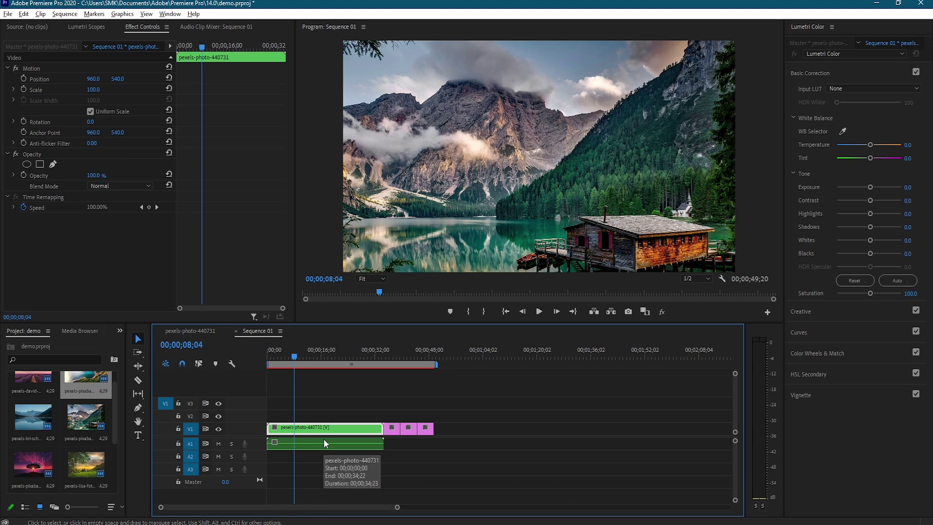
scroll(369, 435, "down", 1)
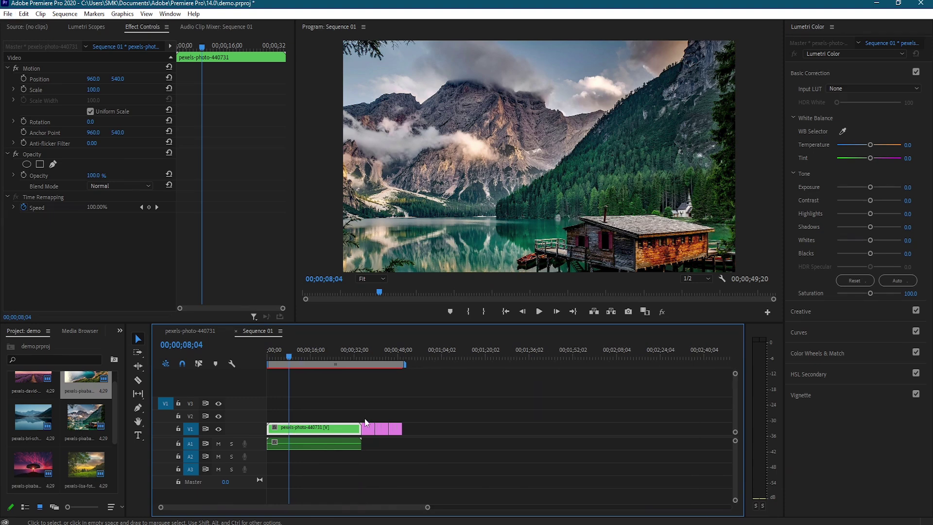
scroll(380, 432, "up", 6)
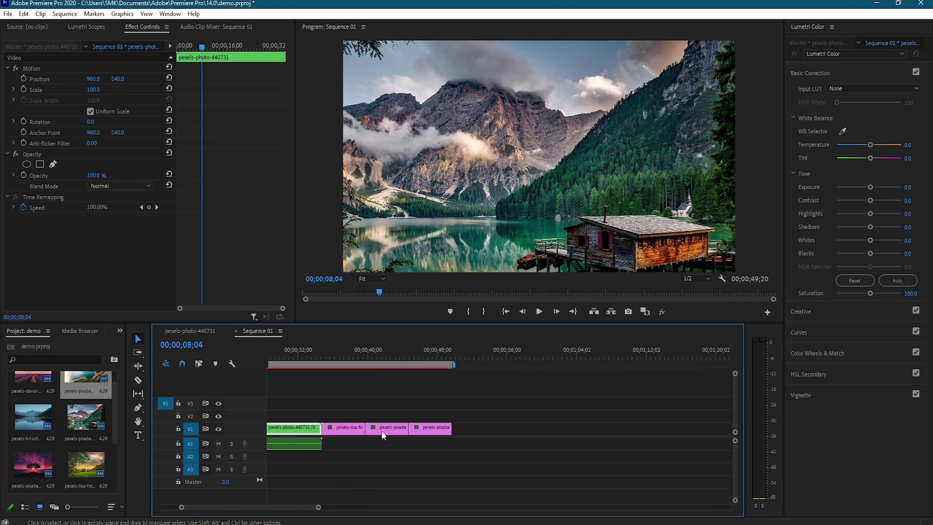
scroll(380, 432, "up", 2)
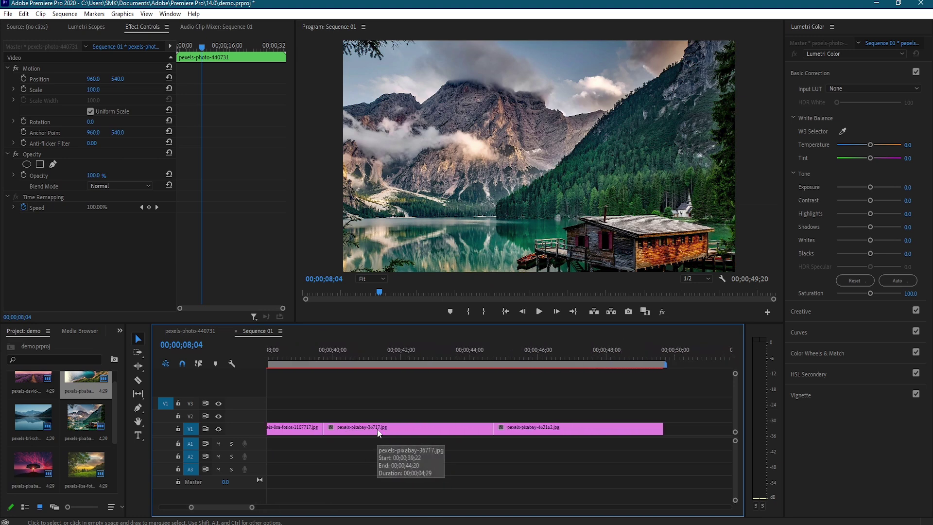
scroll(380, 432, "down", 8)
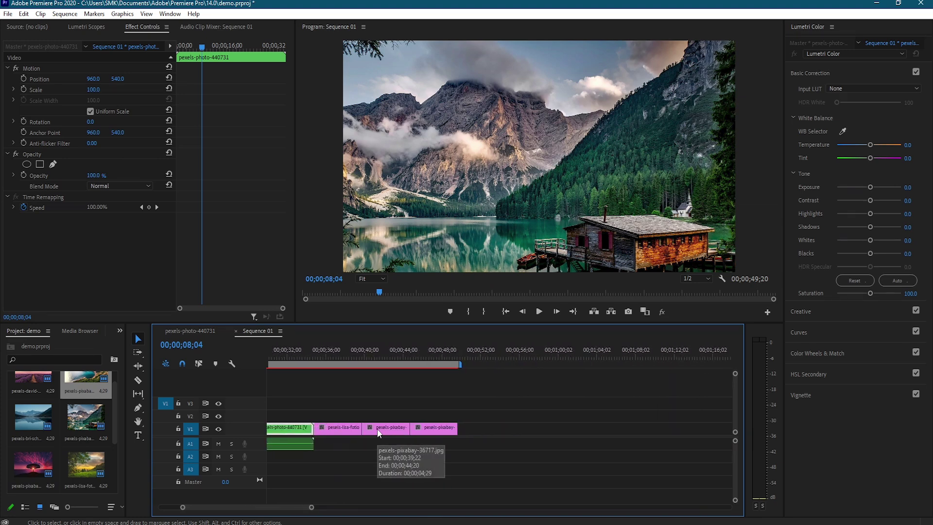
scroll(380, 433, "down", 6)
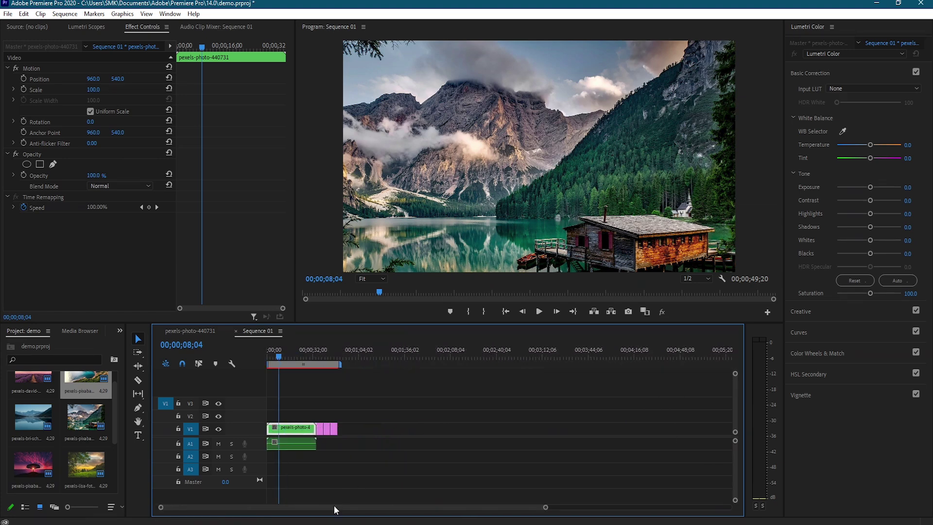
mouse_move(316, 509)
left_mouse_down()
mouse_move(383, 504)
mouse_move(301, 509)
left_mouse_up()
scroll(284, 438, "up", 6)
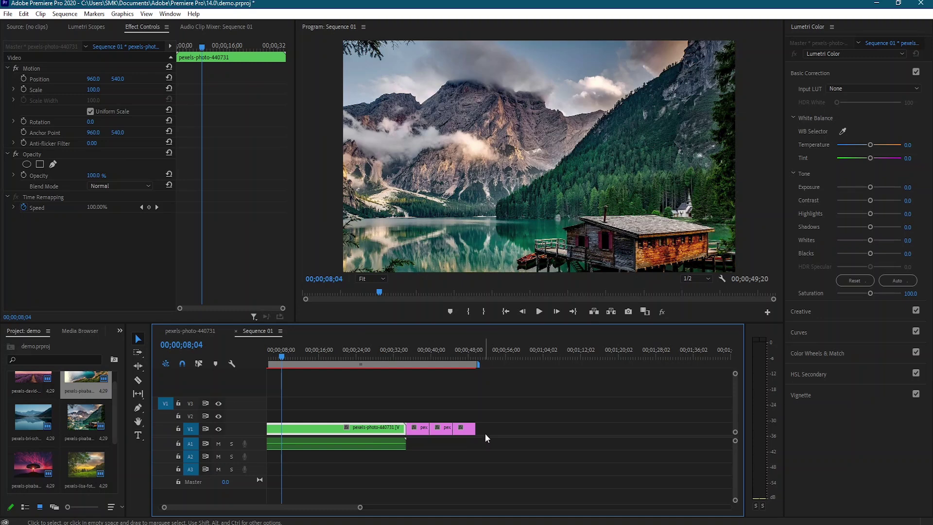
Step: Toggle the Video 1 track's output off and on to compare the preview with and without it
left_click(218, 429)
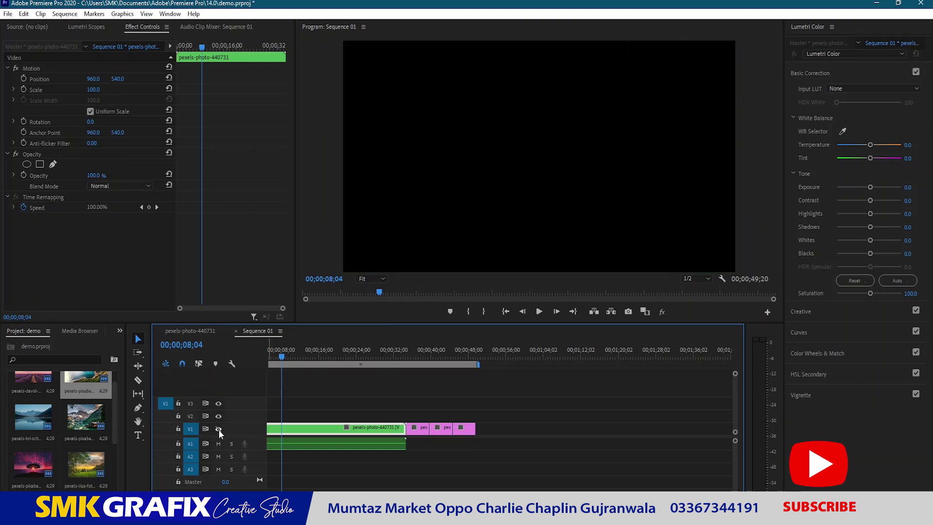
left_click(219, 429)
left_click(219, 429)
left_click(219, 429)
left_click(219, 429)
left_click(219, 429)
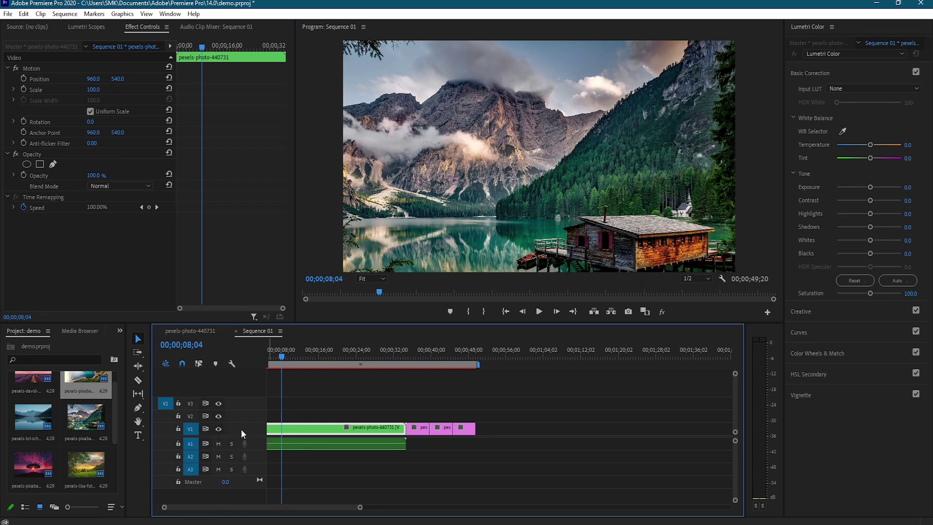
Step: Increase the Video 1 track's height enough to show its name and the clip thumbnails
scroll(242, 427, "up", 2)
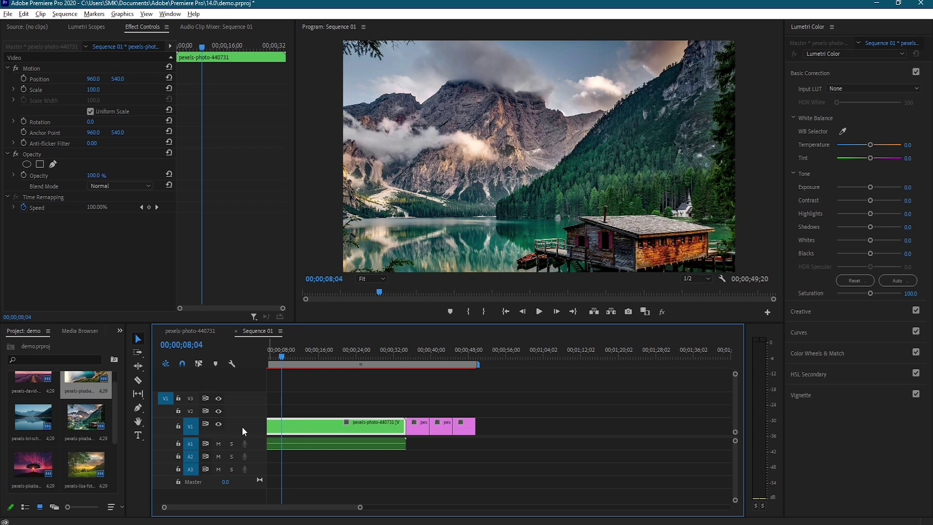
scroll(242, 427, "up", 2)
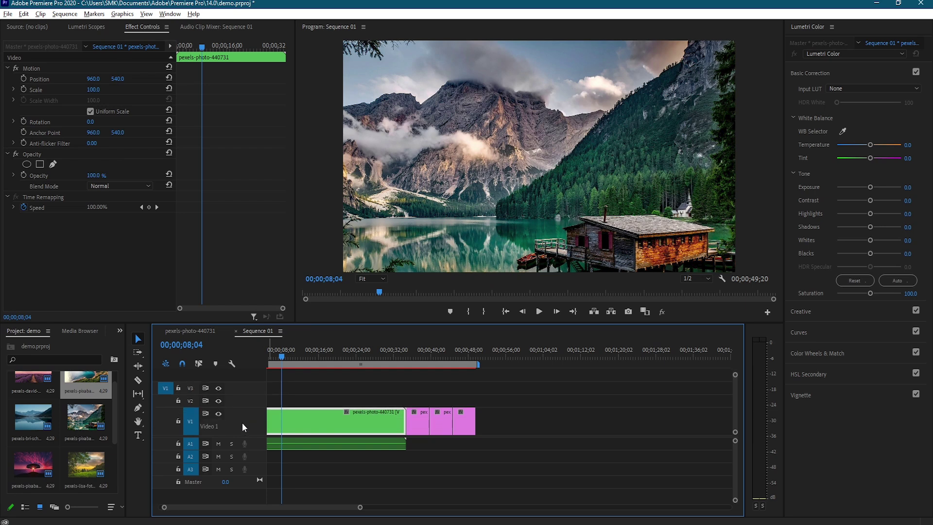
scroll(239, 424, "up", 1)
scroll(239, 424, "down", 4)
scroll(239, 420, "up", 2)
scroll(239, 421, "down", 1)
key("alt")
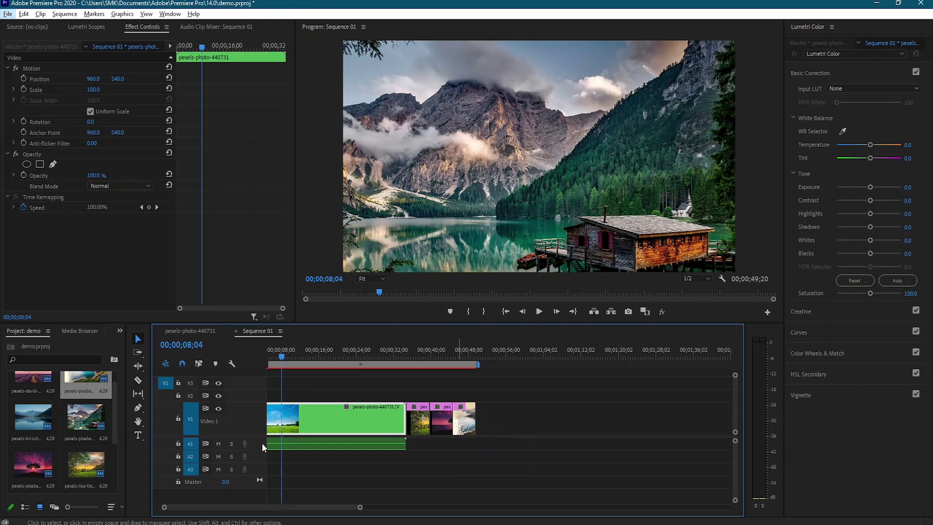
Step: Make the Audio 1 track slightly taller and unmute it
scroll(256, 445, "up", 3)
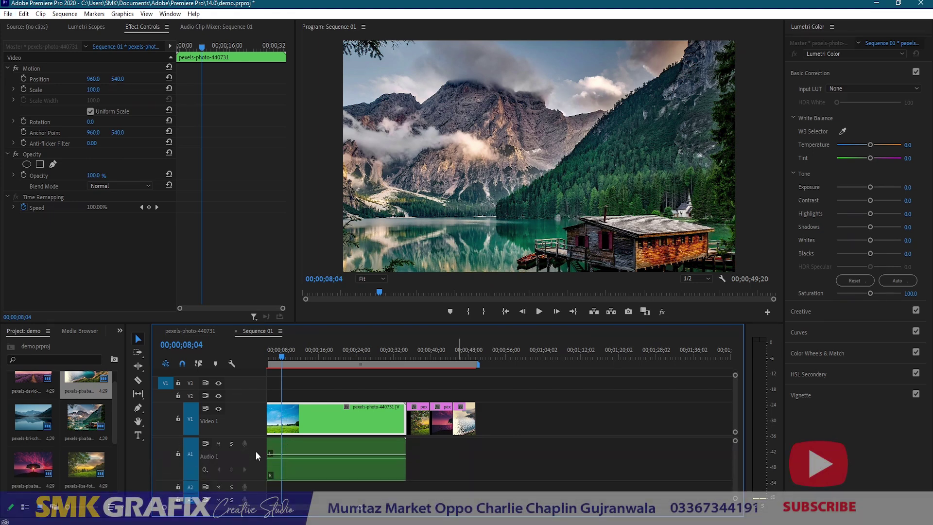
scroll(255, 450, "down", 3)
scroll(256, 450, "up", 1)
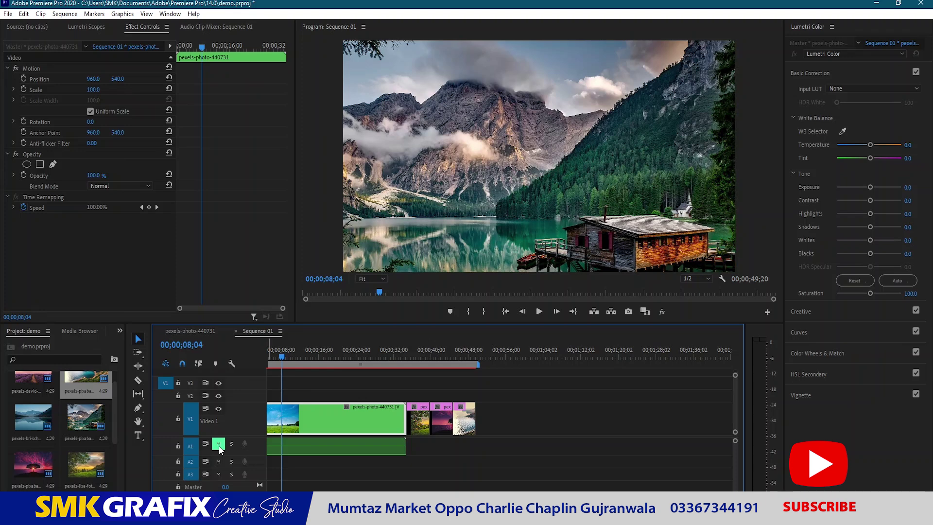
left_click(219, 444)
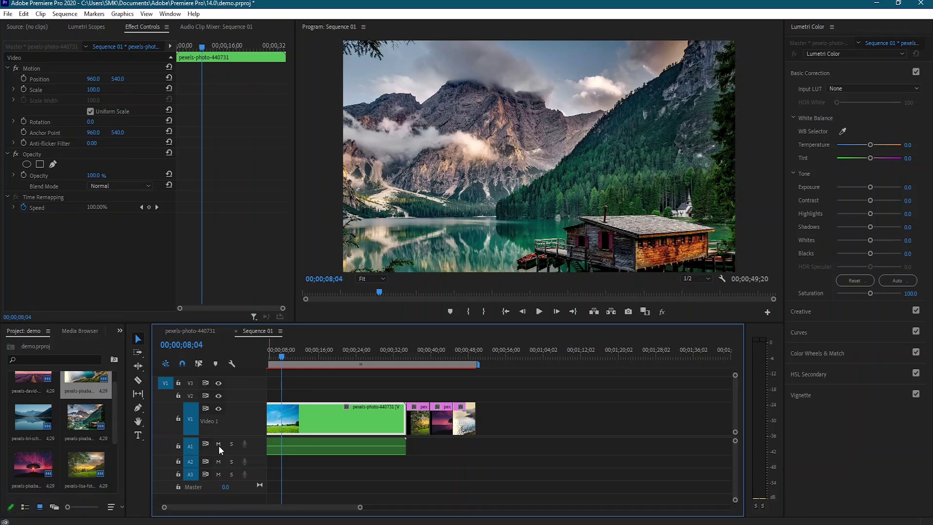
Step: Play a short part of the sequence starting from 00;00;19;16
left_click_drag(281, 359, 334, 356)
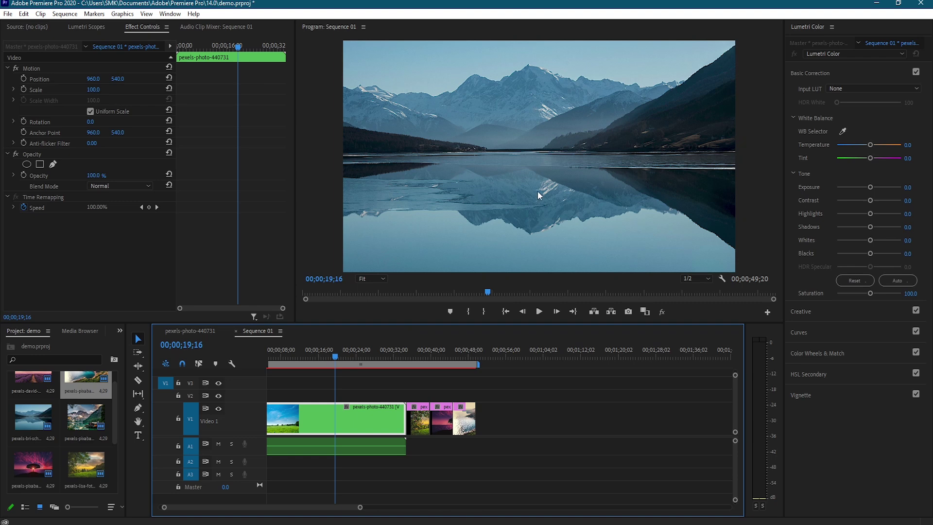
left_click(542, 314)
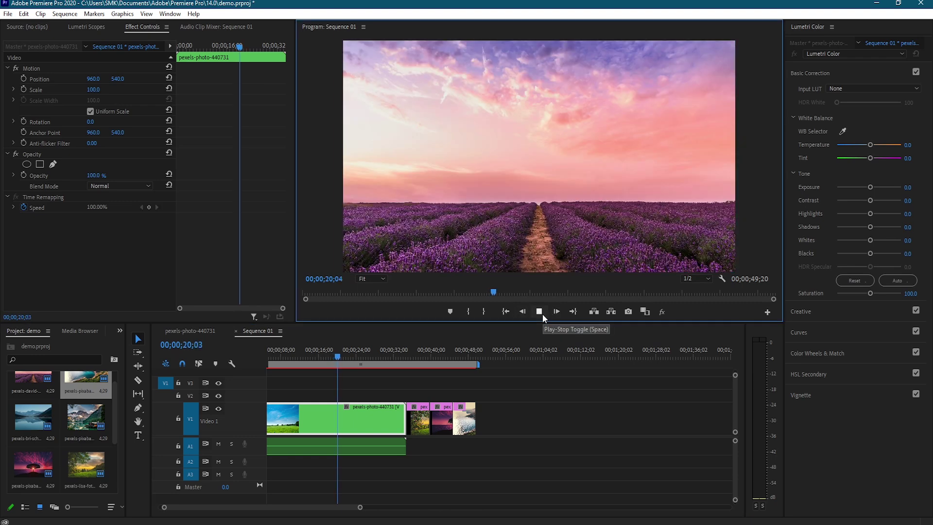
left_click(540, 313)
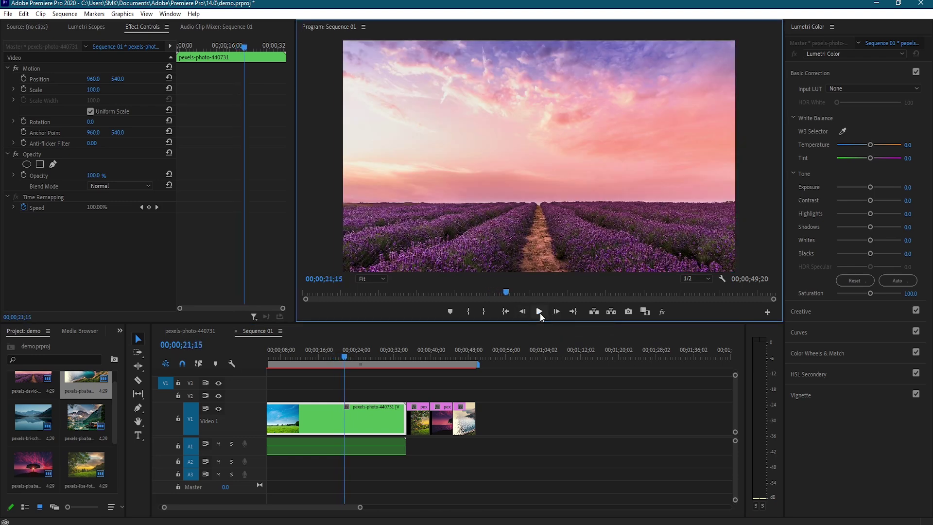
Step: Extend the end of the last clip, pexels-pixabay-462162.jpg, to 00;00;56;07
left_click(469, 420)
scroll(476, 420, "up", 5)
scroll(476, 415, "up", 1)
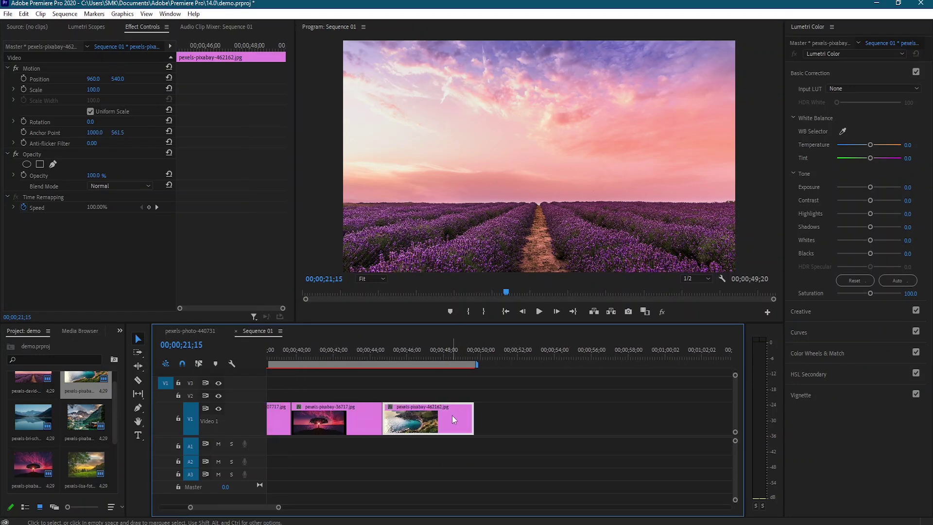
left_click_drag(472, 416, 594, 416)
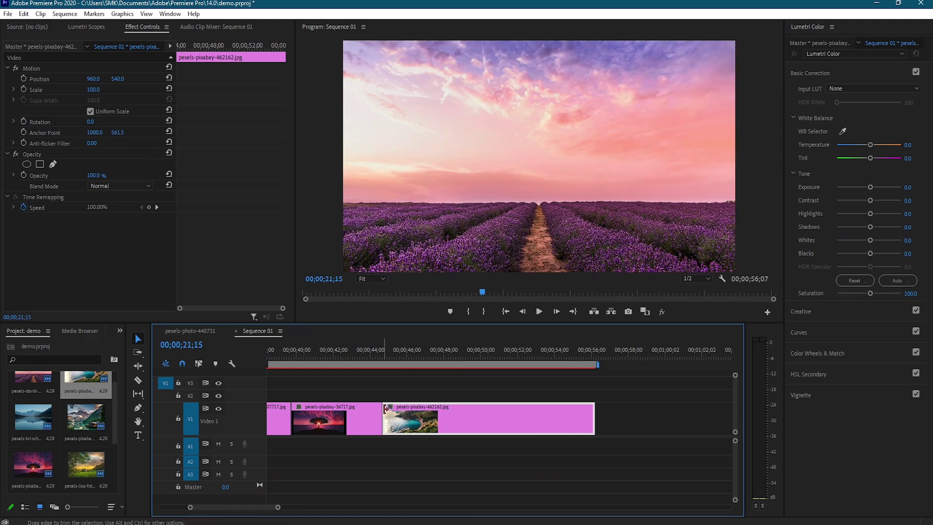
Step: Trim the start of pexels-pixabay-462162.jpg to about 00;00;51;10 and extend pexels-pixabay-36717.jpg to meet it
left_click_drag(384, 417, 505, 416)
left_click_drag(382, 416, 504, 417)
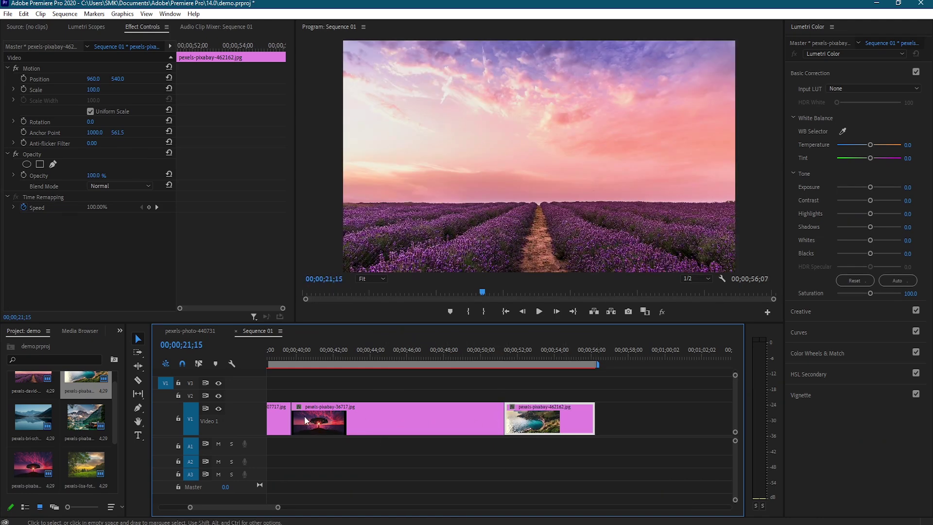
Step: Trim the start of pexels-pixabay-36717.jpg to about 00;00;45;20 and extend the preceding clip to meet it, leaving the playhead at 00;00;43;29
left_click_drag(293, 416, 402, 417)
left_click_drag(290, 416, 401, 417)
left_click(334, 355)
left_click(364, 403)
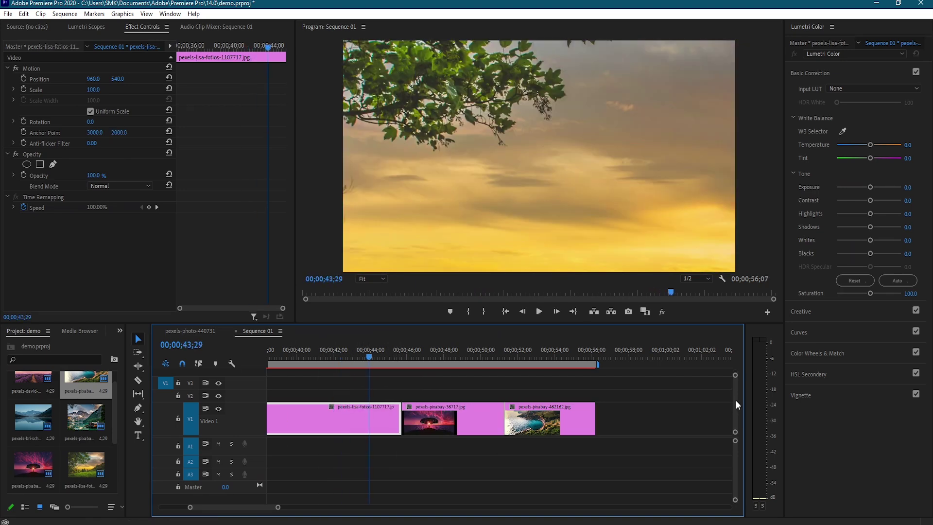
Step: Adjust the heights of the video tracks together so that V1, V2 and V3 all fit in the timeline
left_click_drag(734, 375, 734, 413)
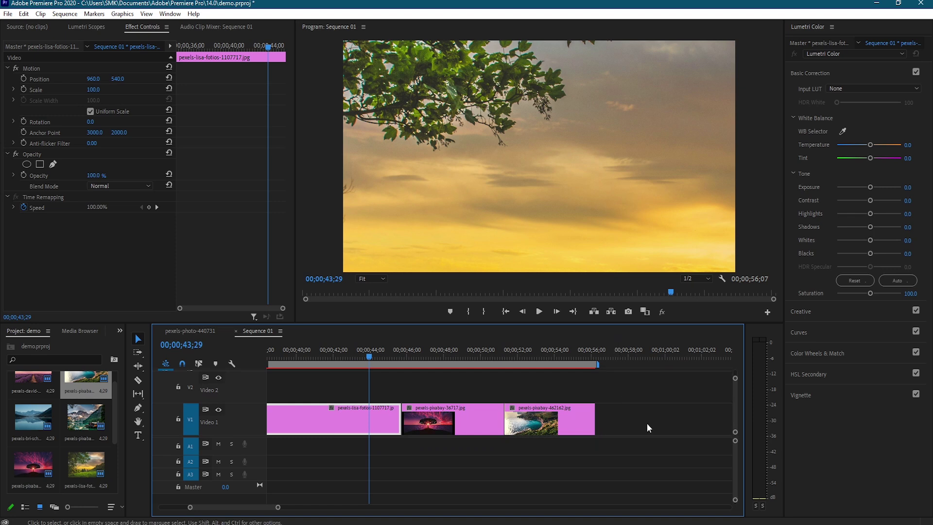
left_click_drag(734, 437, 701, 429)
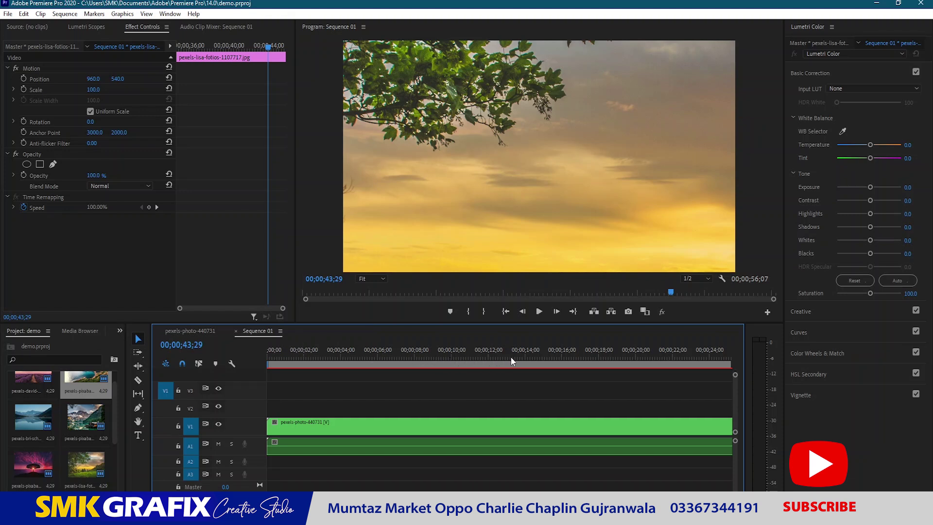
key("backslash")
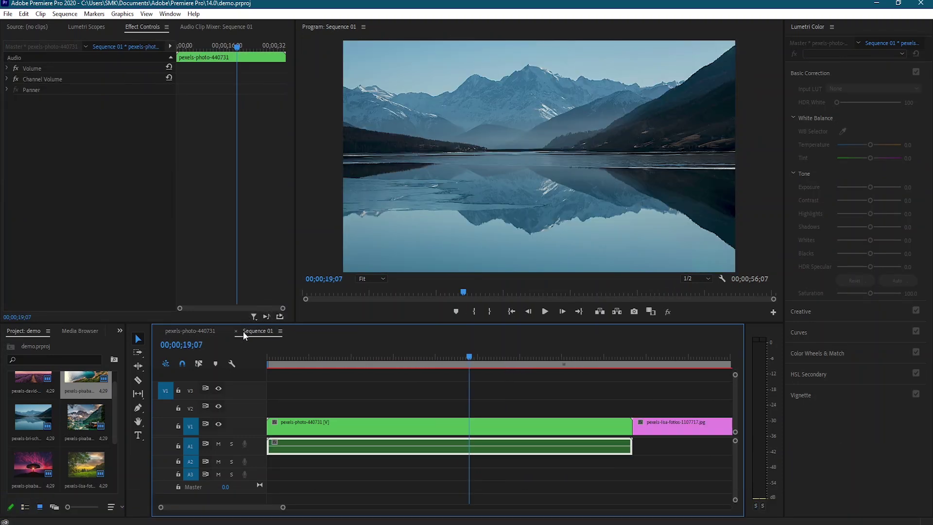
Step: Turn on Time Ruler Numbers for the Sequence 01 timeline and reopen its display options
left_click(280, 331)
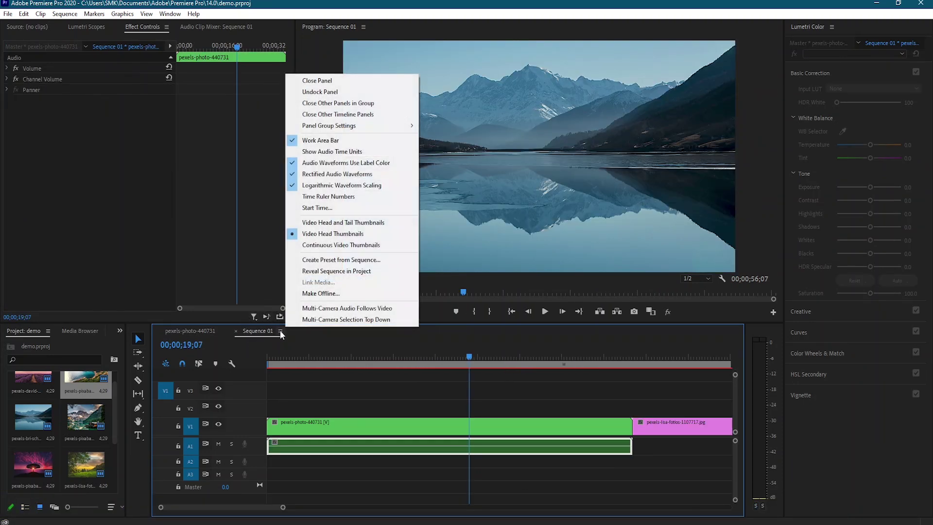
left_click(316, 197)
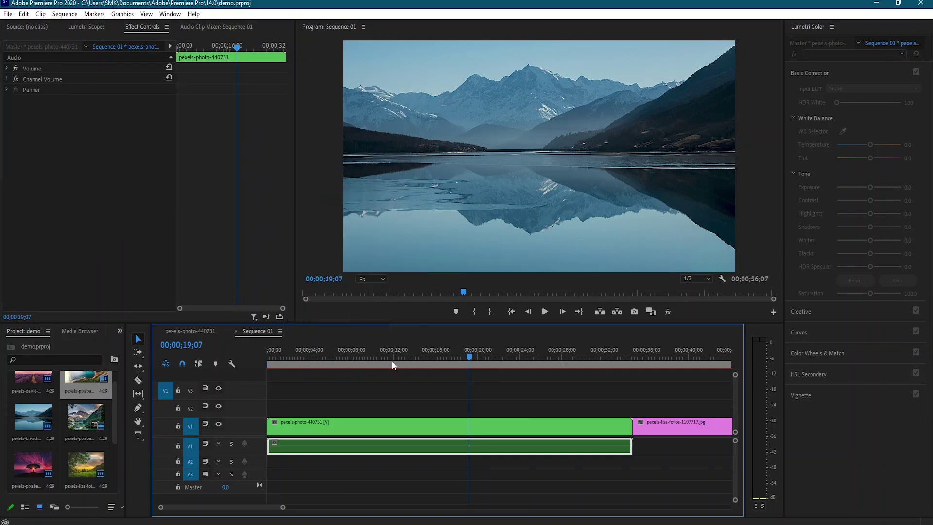
left_click(279, 331)
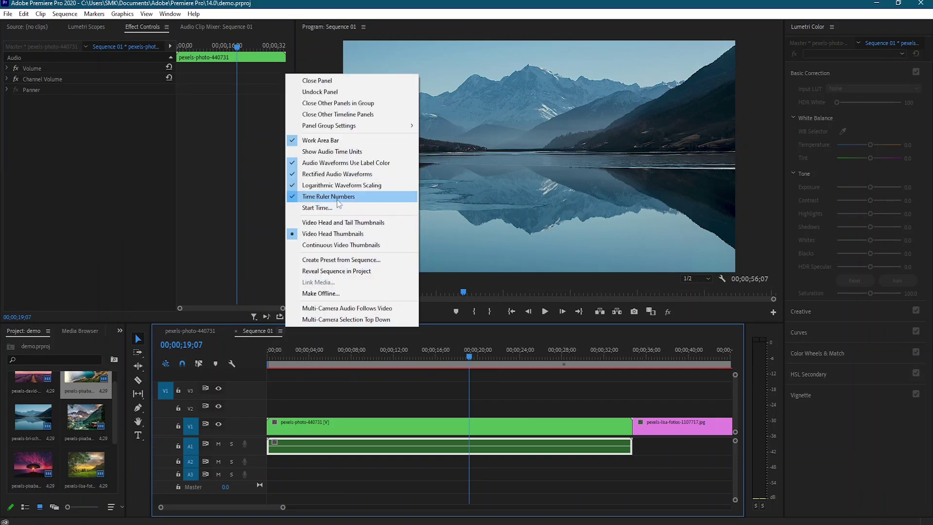